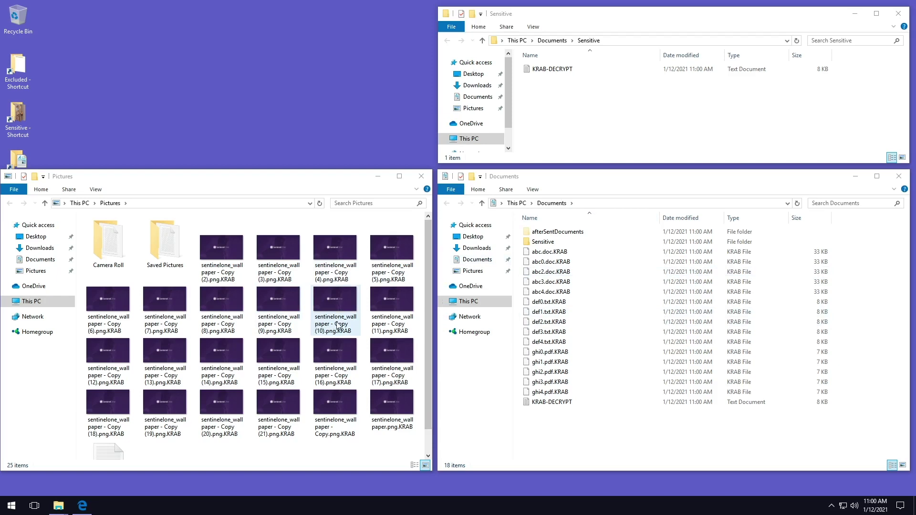
Open the KRAB-DECRYPT text file in the Sensitive folder, read the ransom note and close it
click(549, 69)
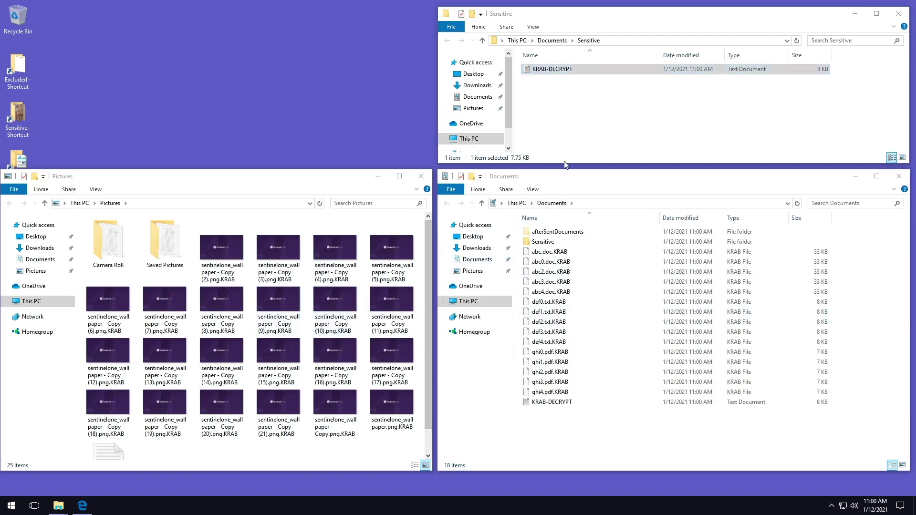
double_click(568, 69)
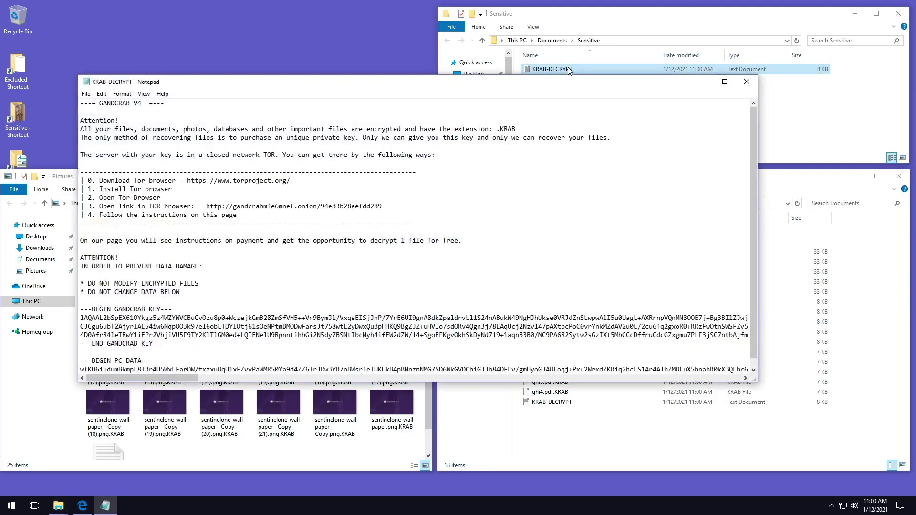
drag(758, 145, 755, 103)
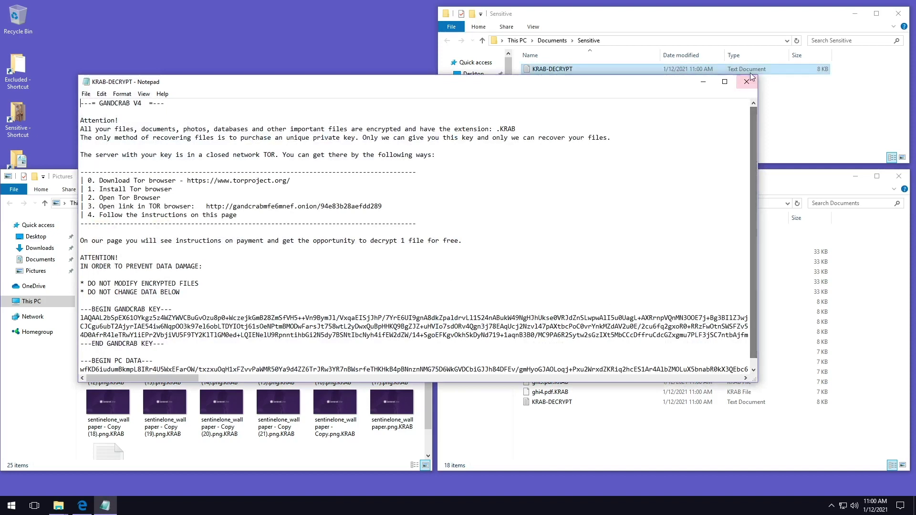
click(747, 82)
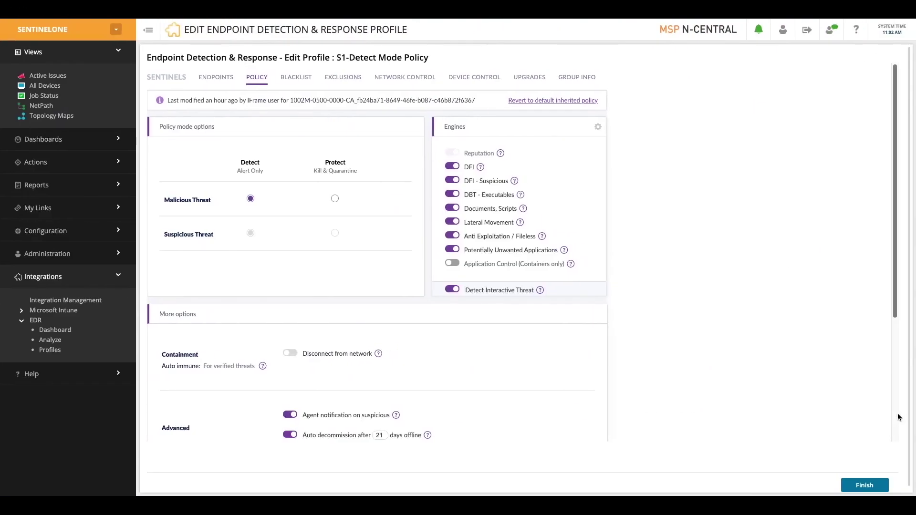
In N-central's EDR Analyze page, filter the threats to incident status Unresolved and open the Quarterly Invoice.docm threat
click(50, 340)
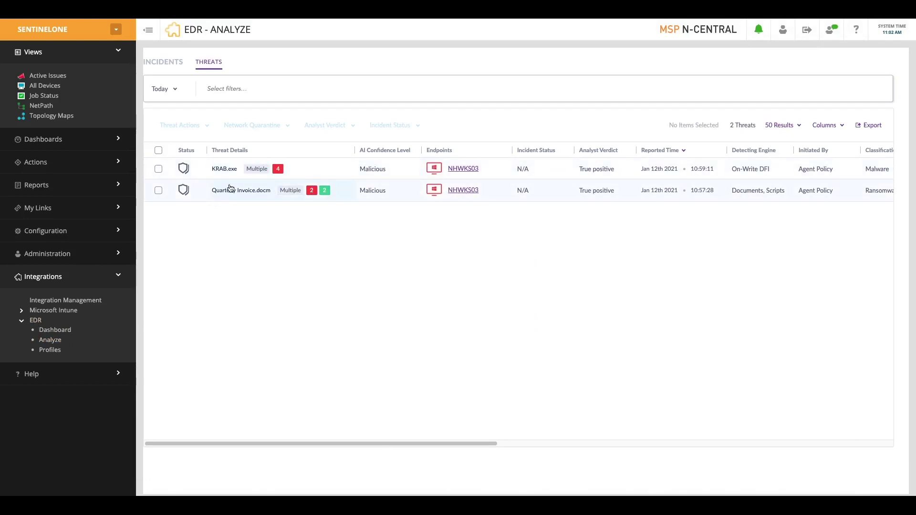
click(255, 91)
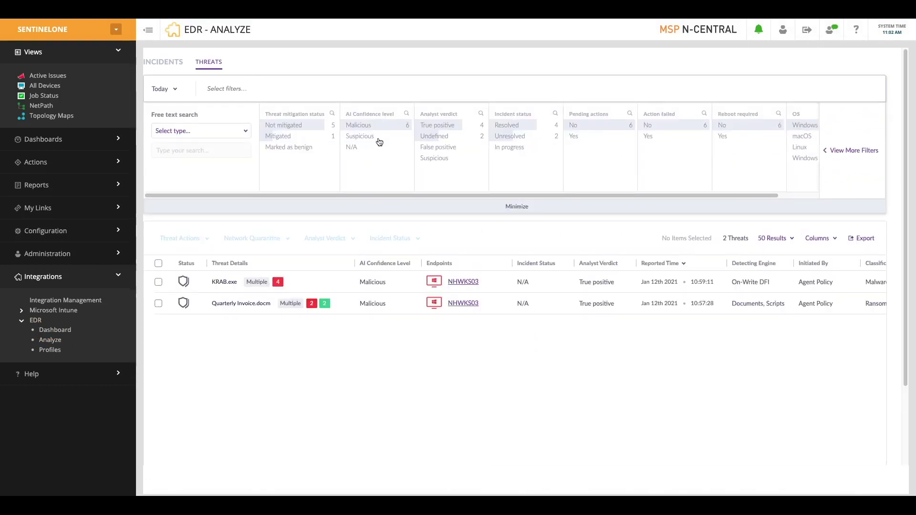
click(505, 138)
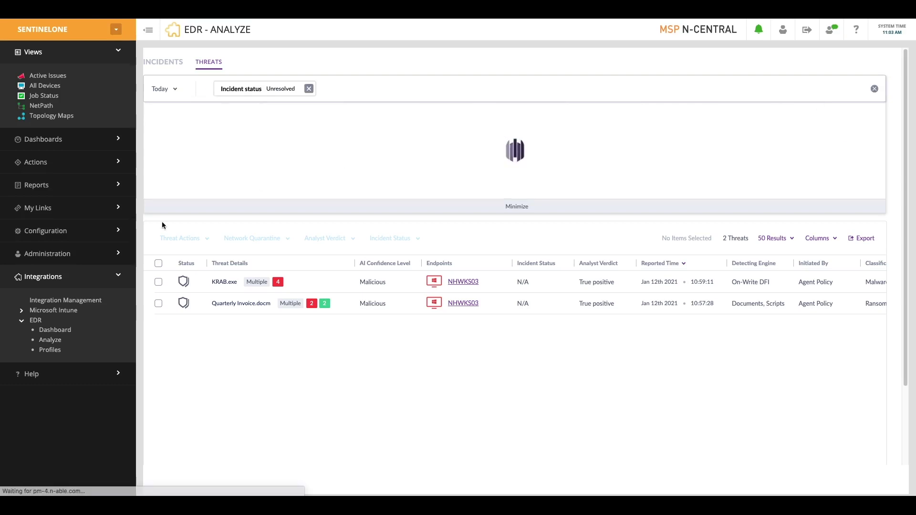
click(284, 306)
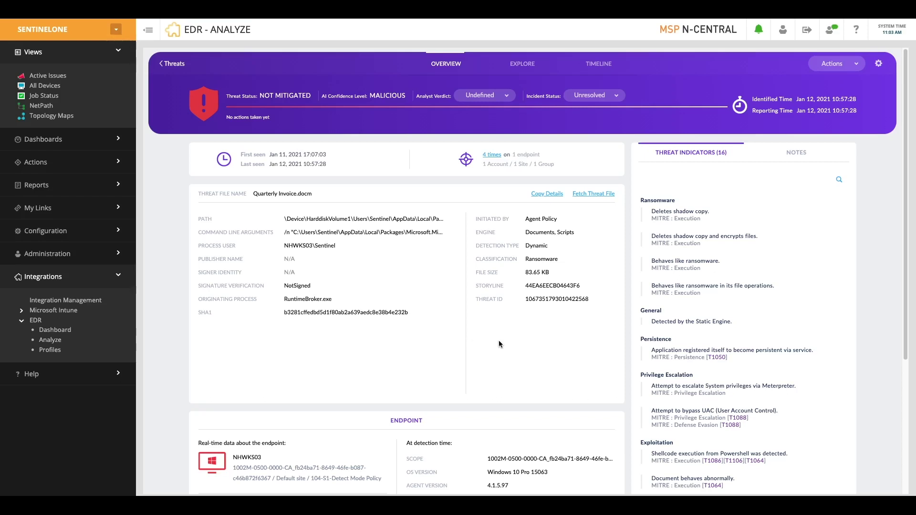
Review the threat's file and endpoint details, and check the actions available for endpoint NHWKS03 without running any
scroll(499, 344, down, 1)
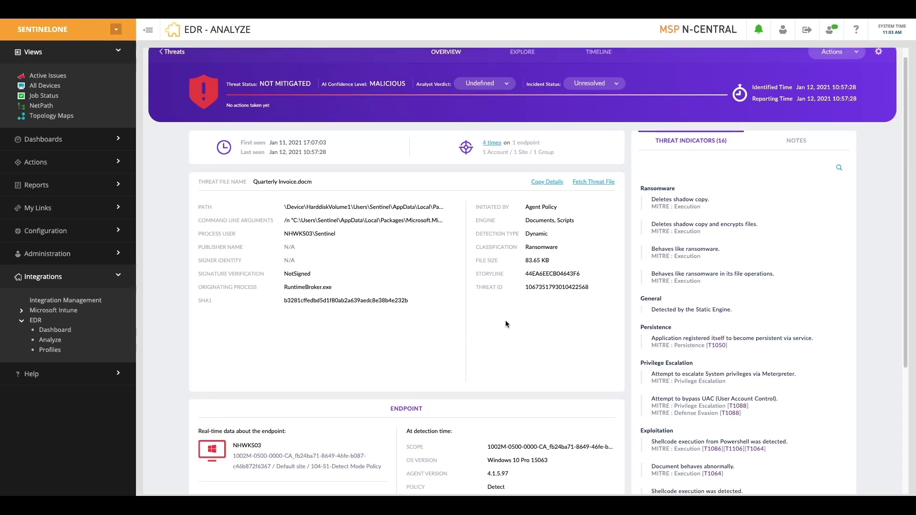
scroll(505, 320, down, 4)
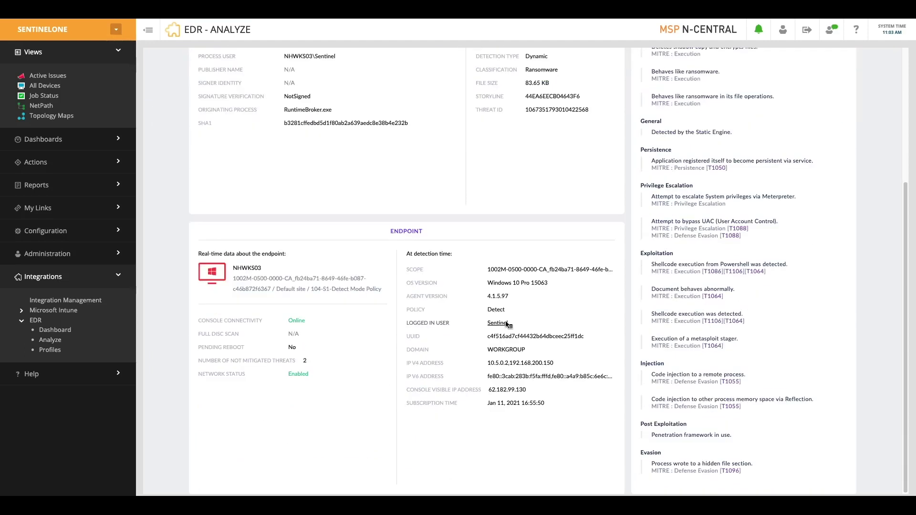
click(246, 270)
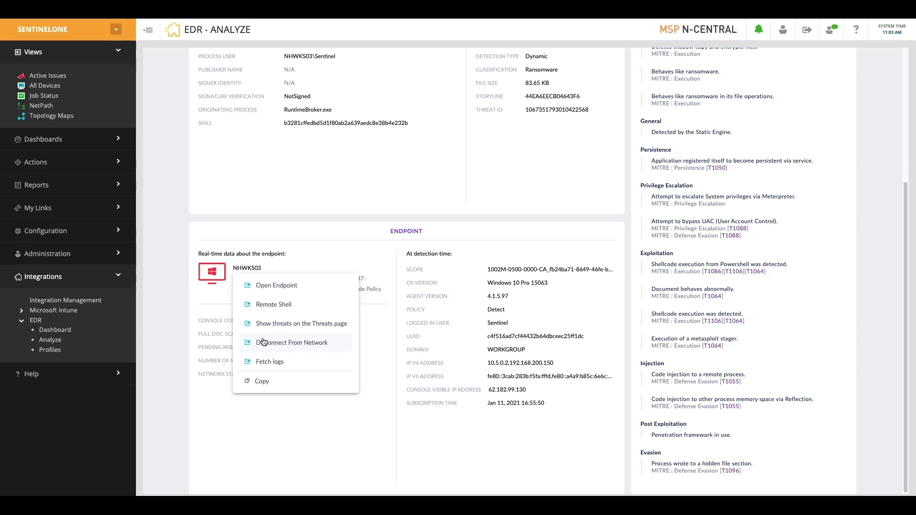
click(518, 216)
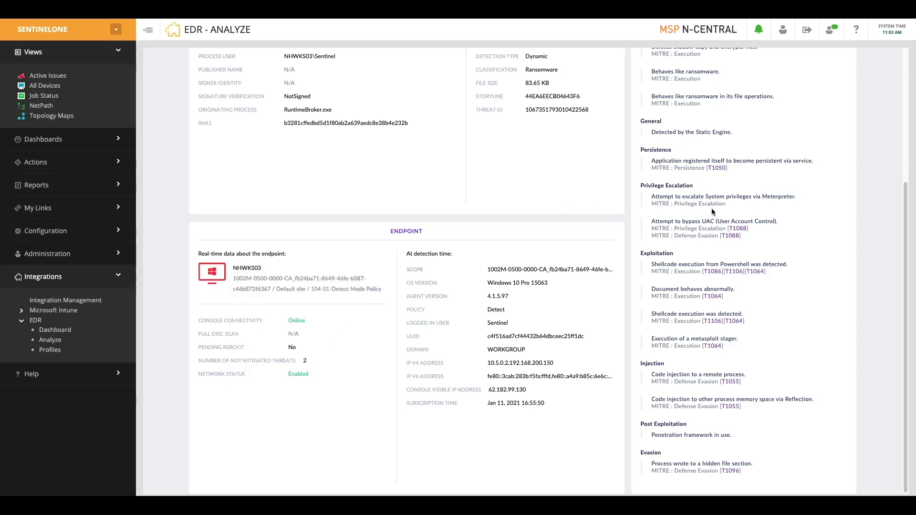
Review the full list of threat indicators and their MITRE techniques for the Quarterly Invoice.docm threat
scroll(730, 207, up, 4)
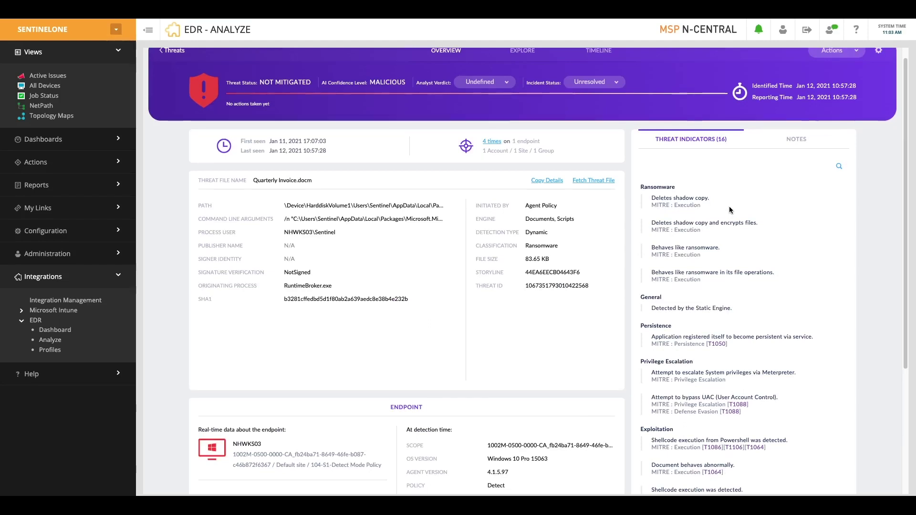
scroll(730, 208, down, 4)
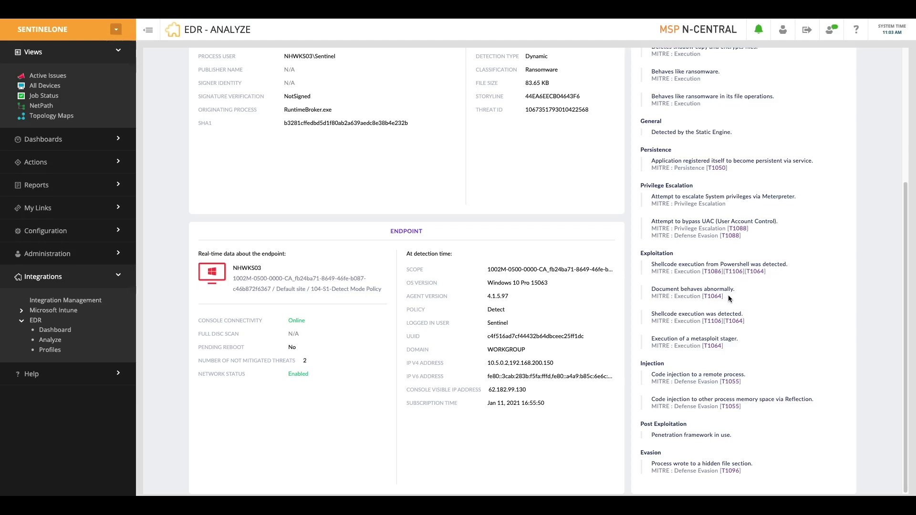
scroll(778, 287, up, 3)
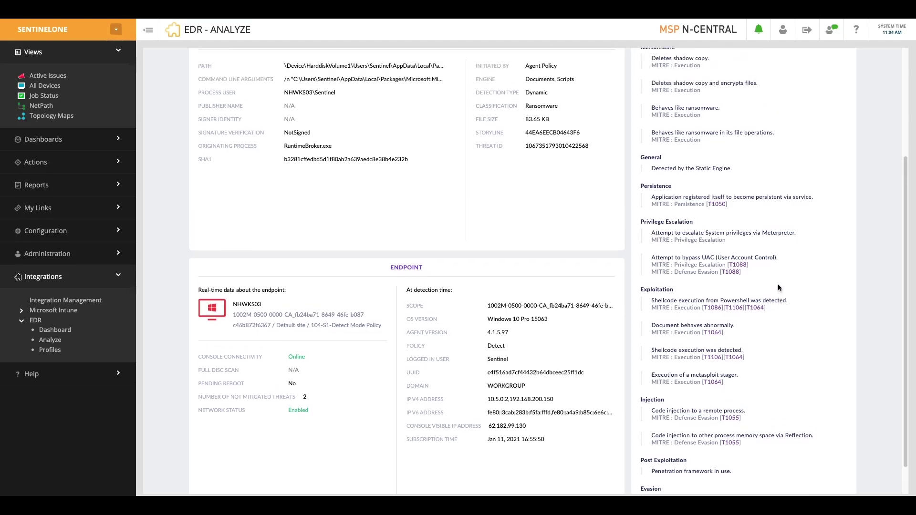
scroll(778, 287, up, 1)
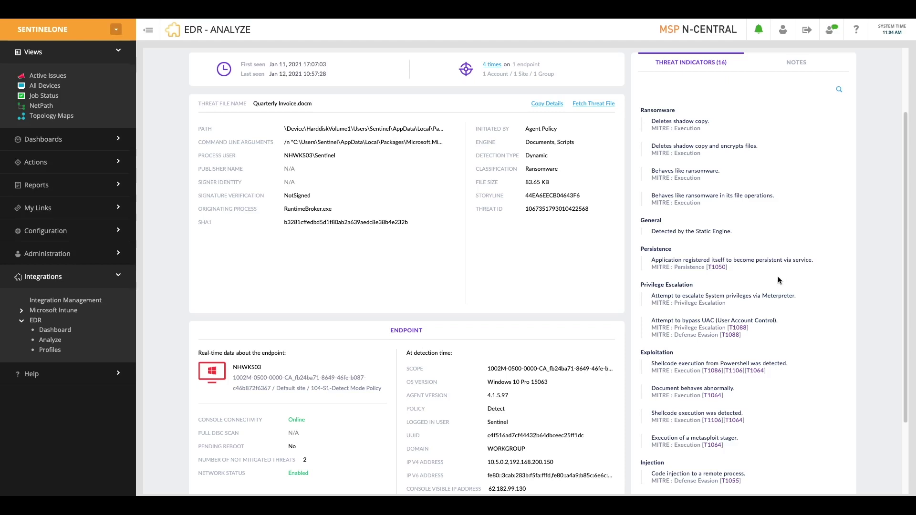
scroll(778, 280, up, 2)
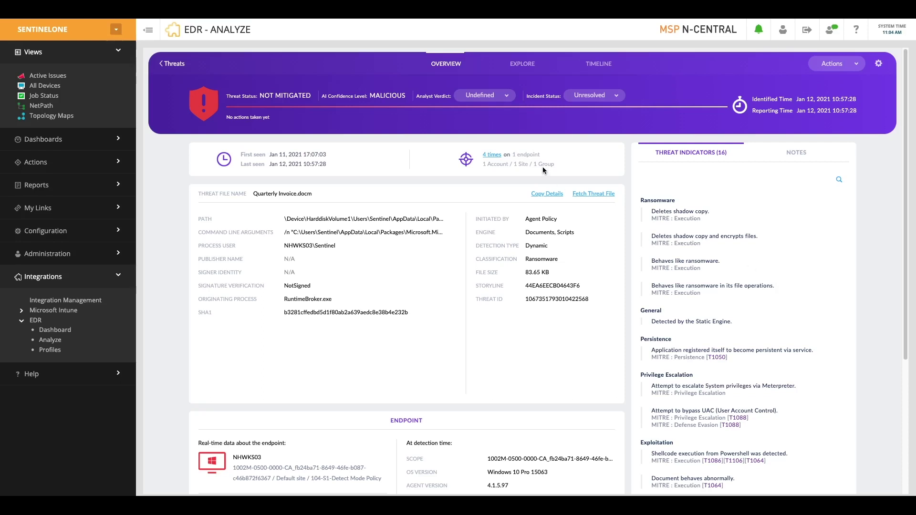
Explore the threat's process tree, load the remaining child process and examine the process summary of the root WINWORD.EXE node
click(526, 71)
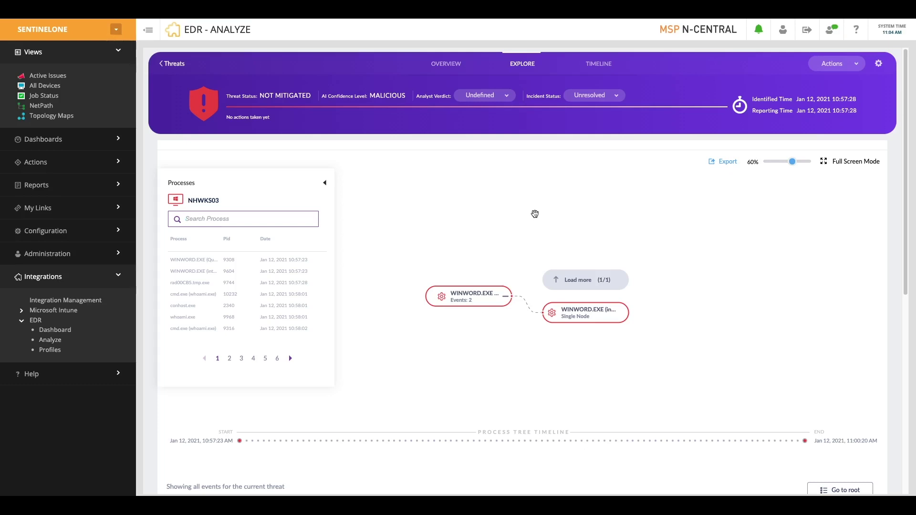
click(564, 281)
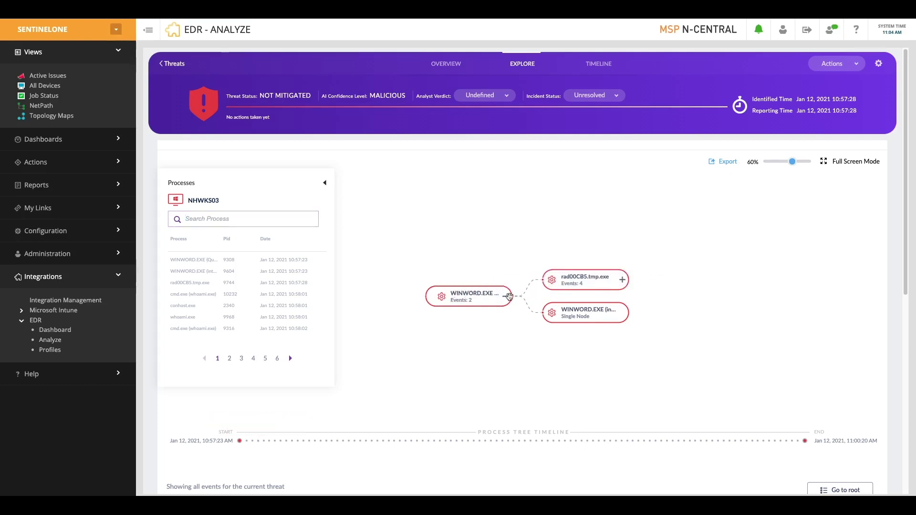
click(481, 306)
scroll(812, 322, down, 2)
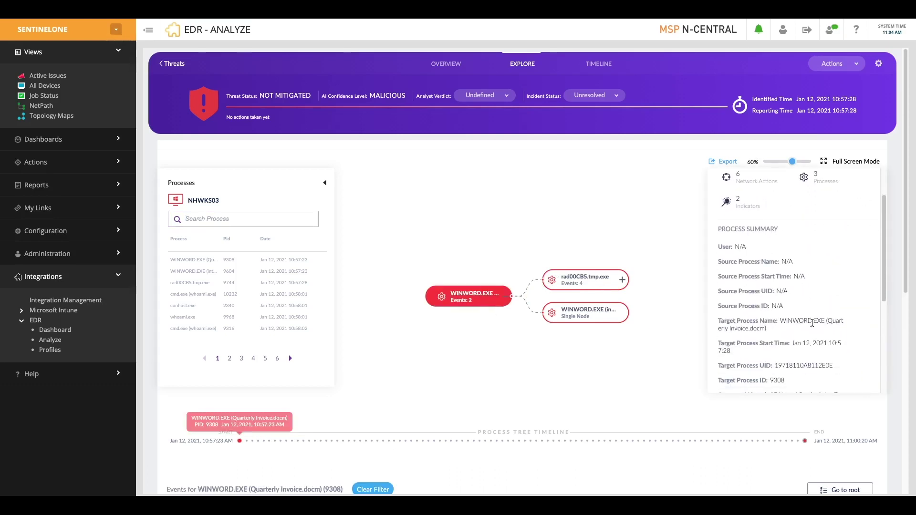
scroll(814, 336, down, 1)
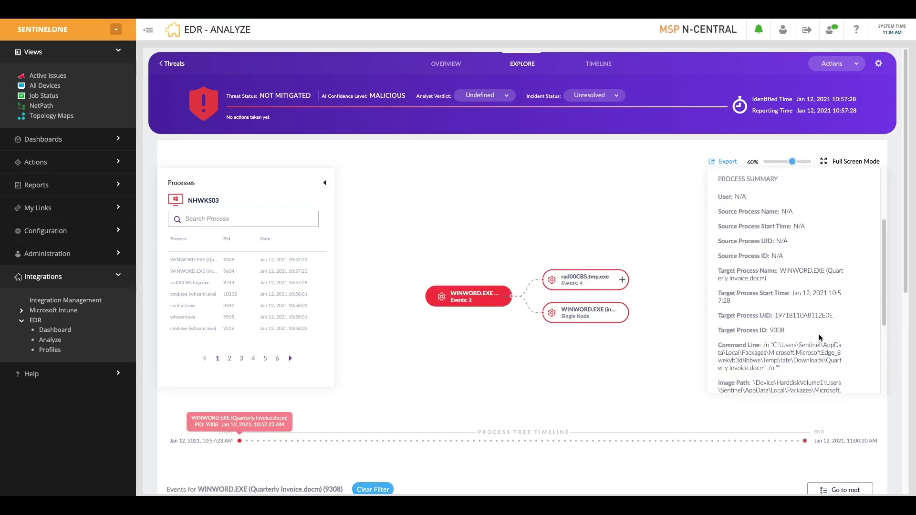
scroll(762, 369, down, 1)
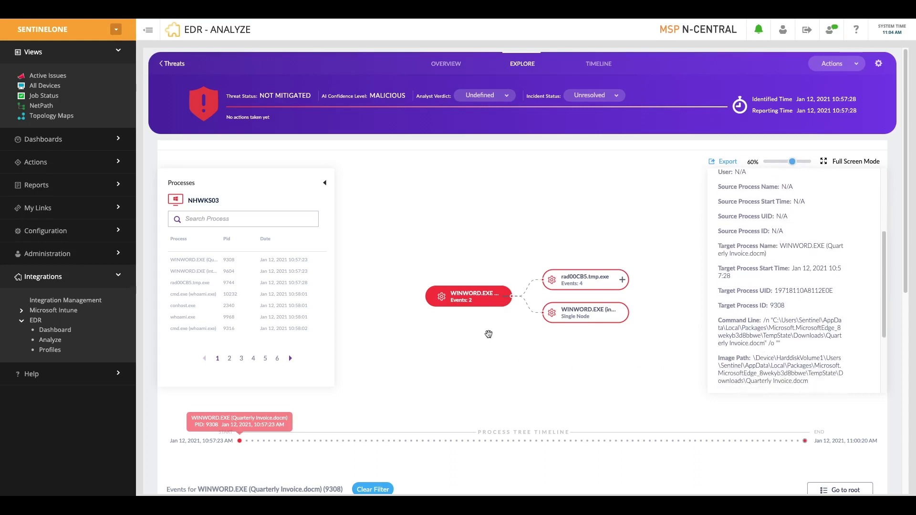
Review the file events and network actions recorded for the WINWORD.EXE process
scroll(455, 354, down, 5)
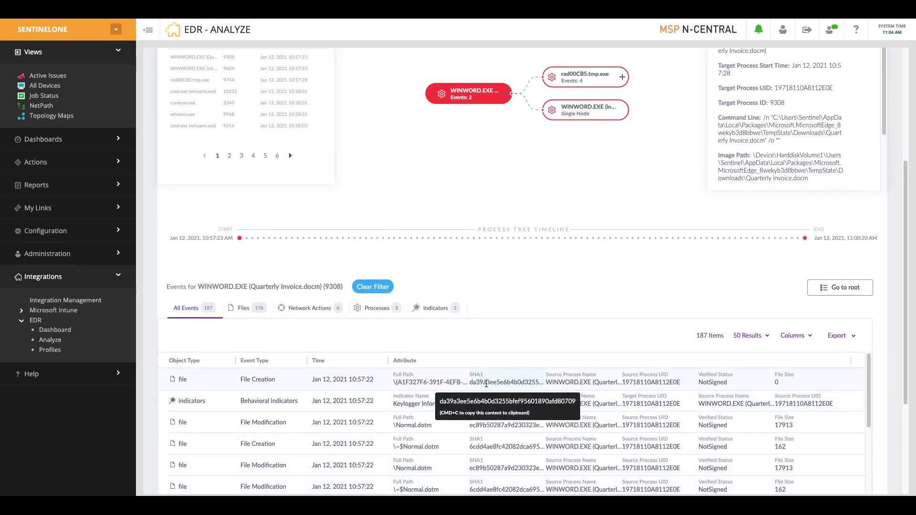
click(251, 311)
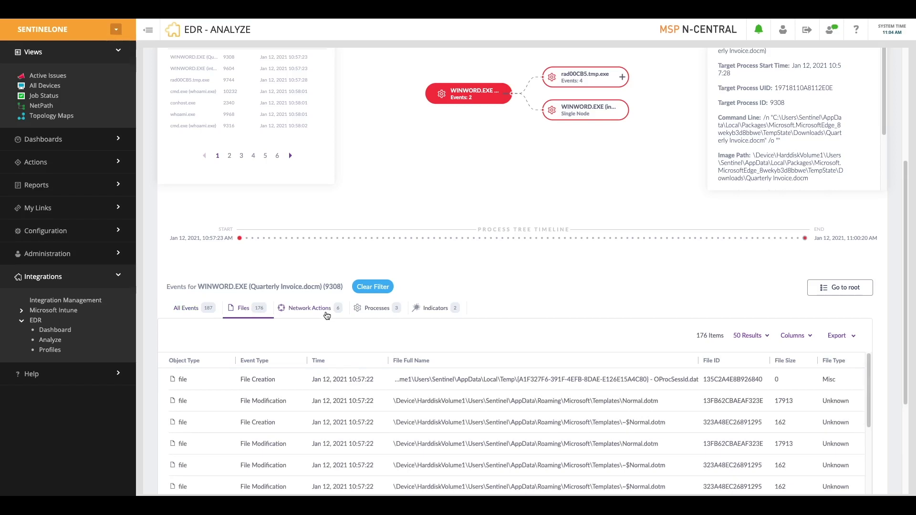
click(327, 314)
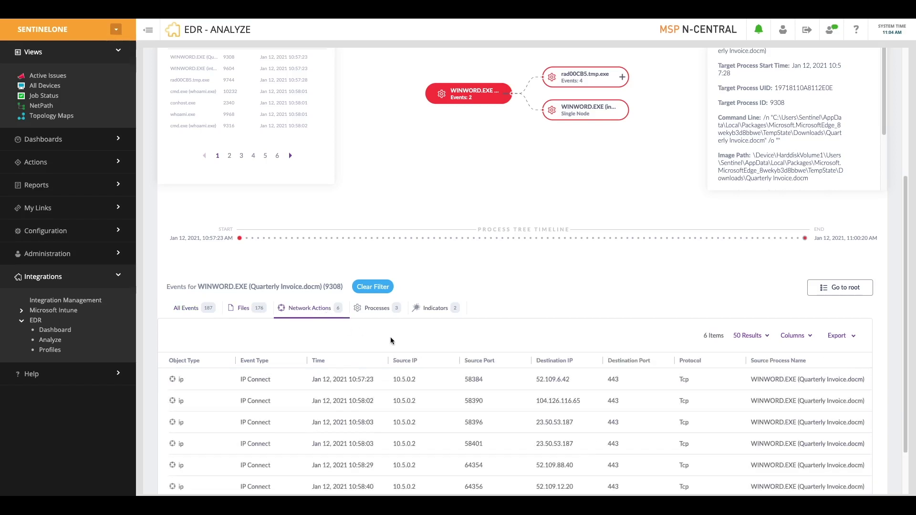
Search the processes for "krab", select KRAB.exe and bring the expanded process tree from the WINWORD.EXE root into view
scroll(391, 340, up, 2)
text(krab)
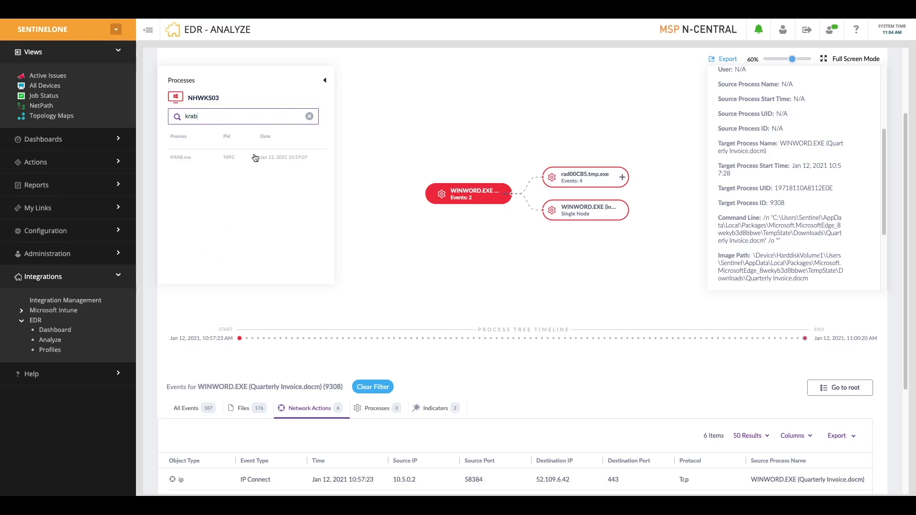
click(250, 158)
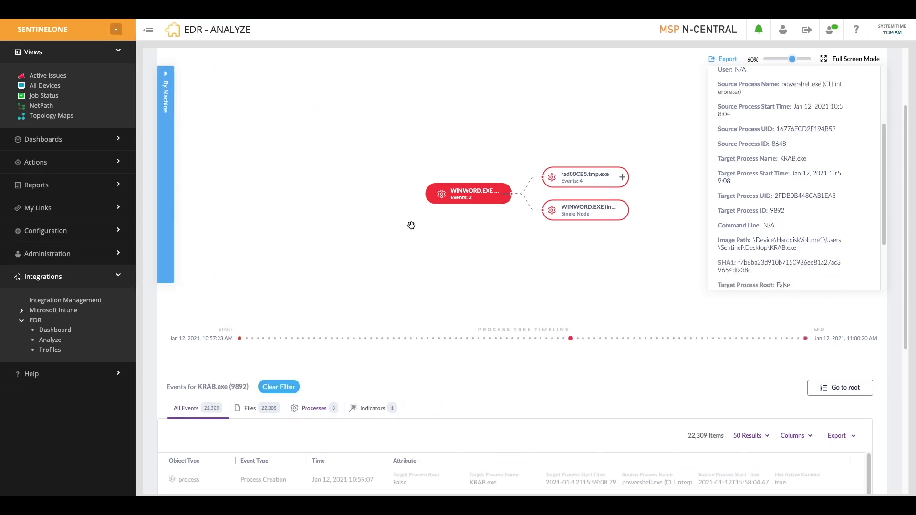
drag(374, 258, 482, 203)
scroll(552, 392, up, 1)
drag(300, 262, 416, 187)
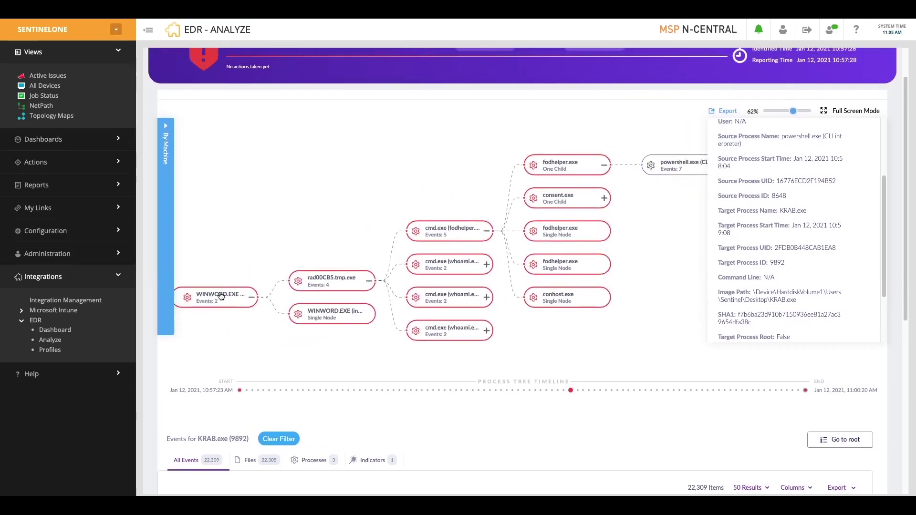
Select the rad00CB5.tmp.exe node in the process tree and examine its events and network actions
mouse_move(328, 286)
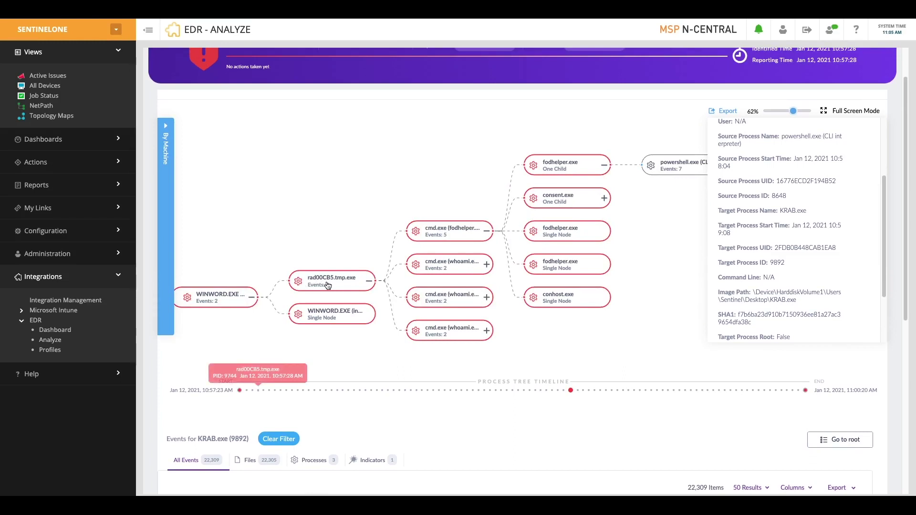
click(328, 286)
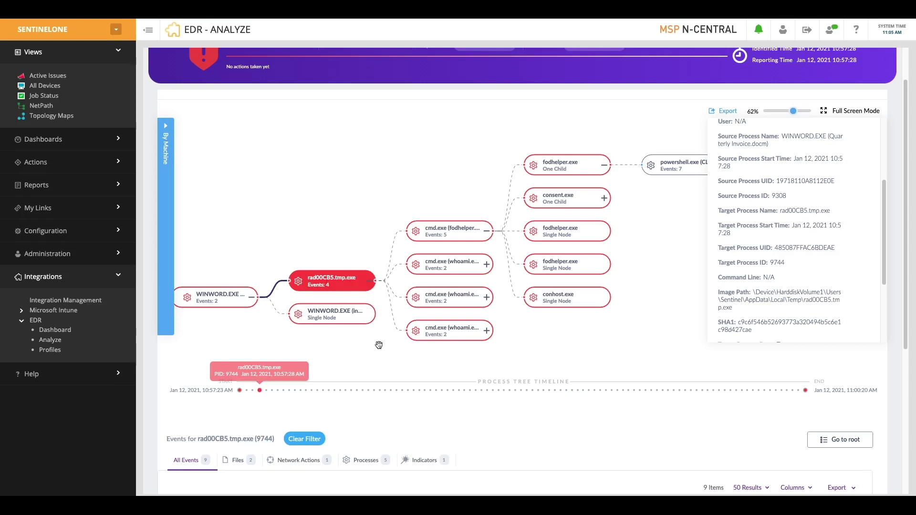
scroll(443, 426, down, 2)
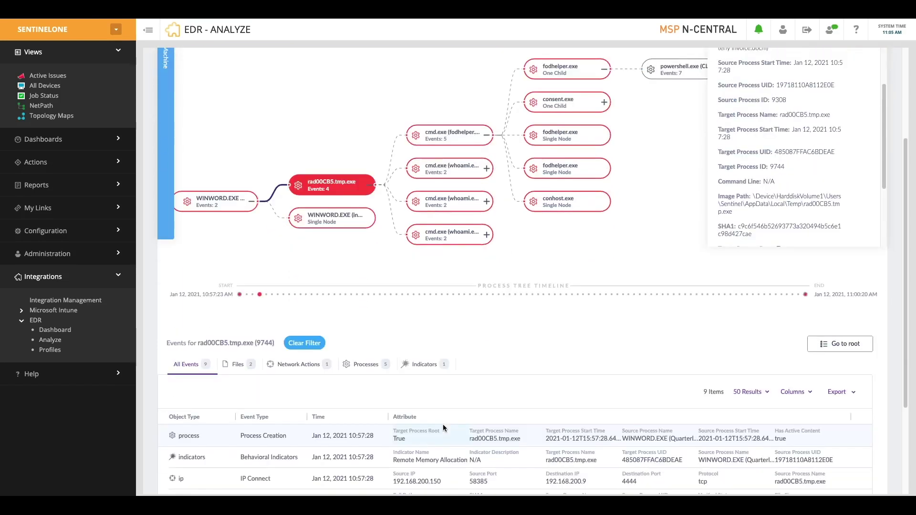
scroll(443, 425, down, 2)
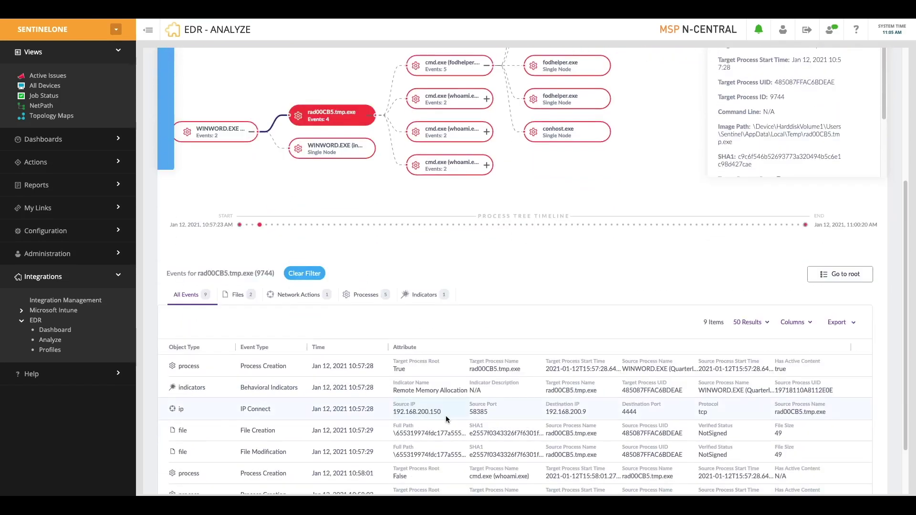
scroll(446, 417, down, 1)
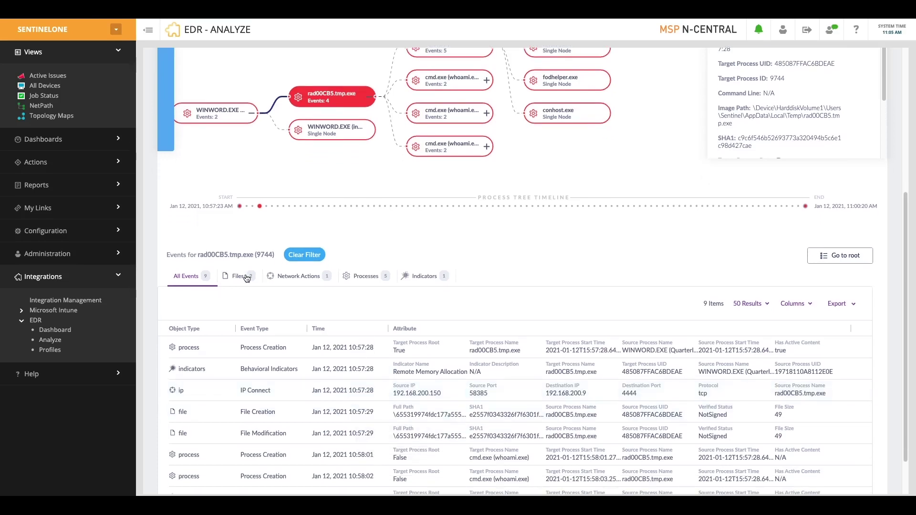
click(296, 278)
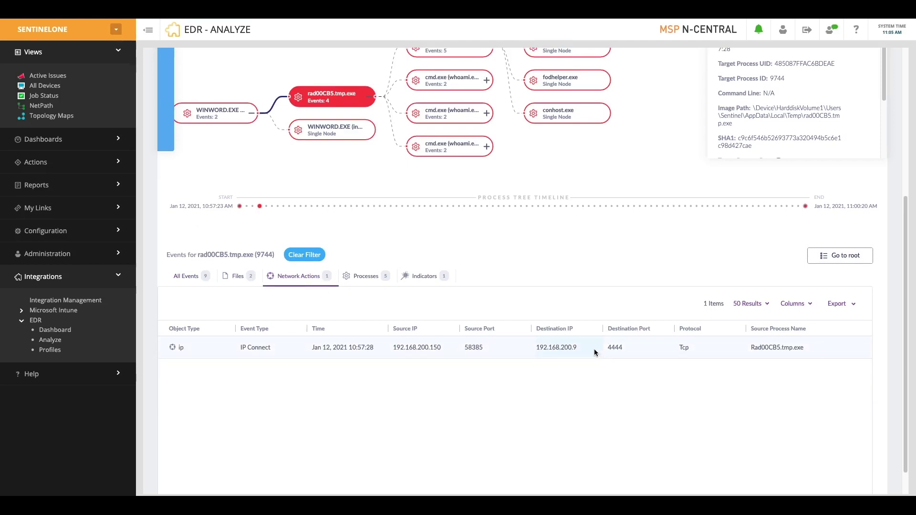
scroll(595, 352, up, 5)
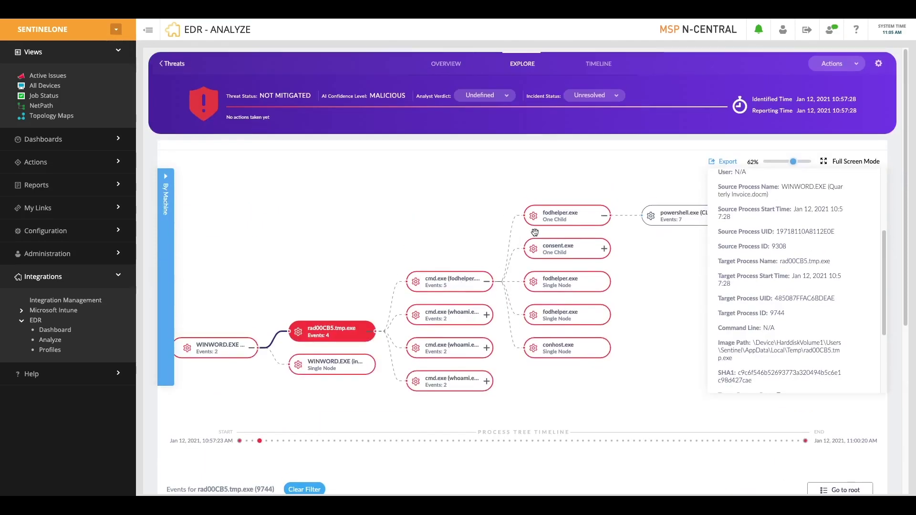
Examine the process details of the uppermost fodhelper.exe node, its powershell.exe child and the 7za.exe node in the process tree
click(572, 221)
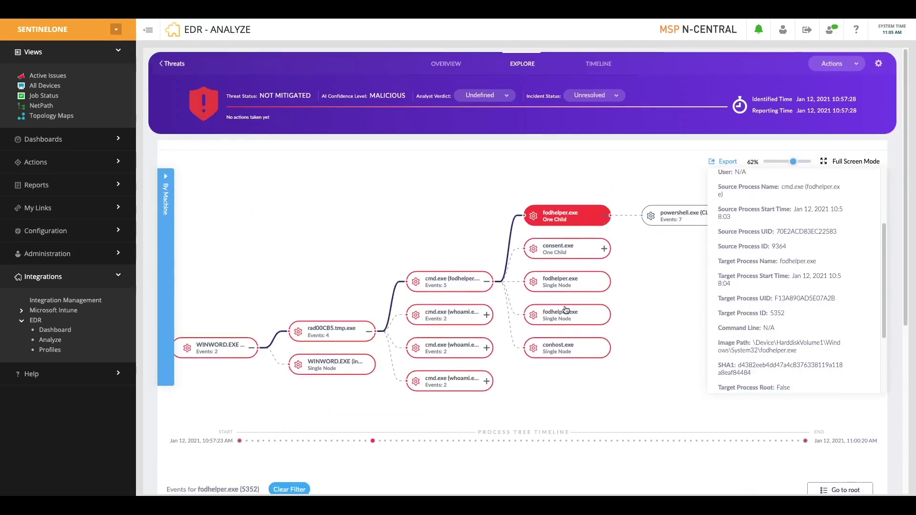
drag(648, 300, 445, 339)
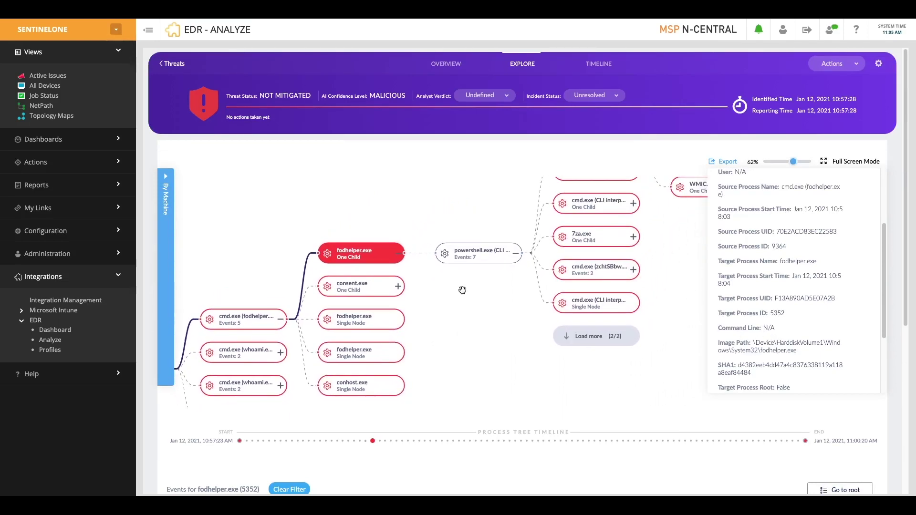
click(468, 262)
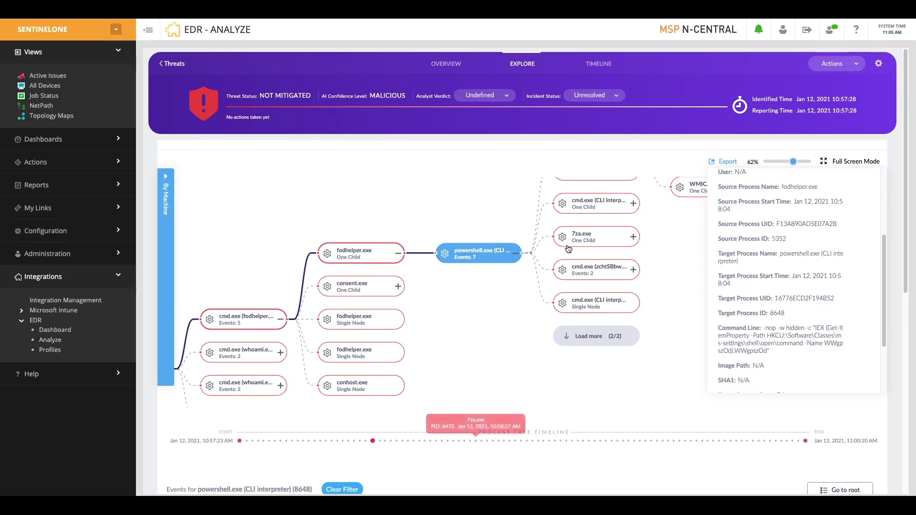
click(592, 239)
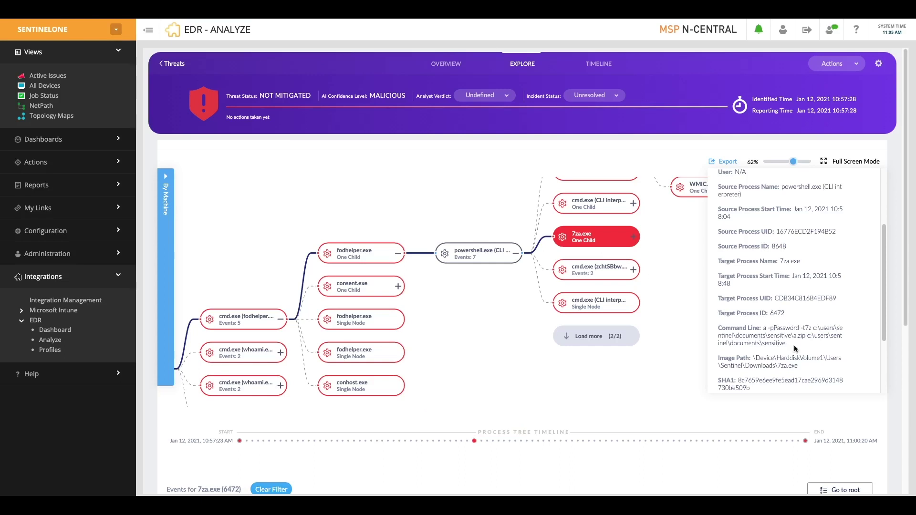
Select the powershell.exe (CLI interpreter) node and review the network actions recorded for it
click(471, 258)
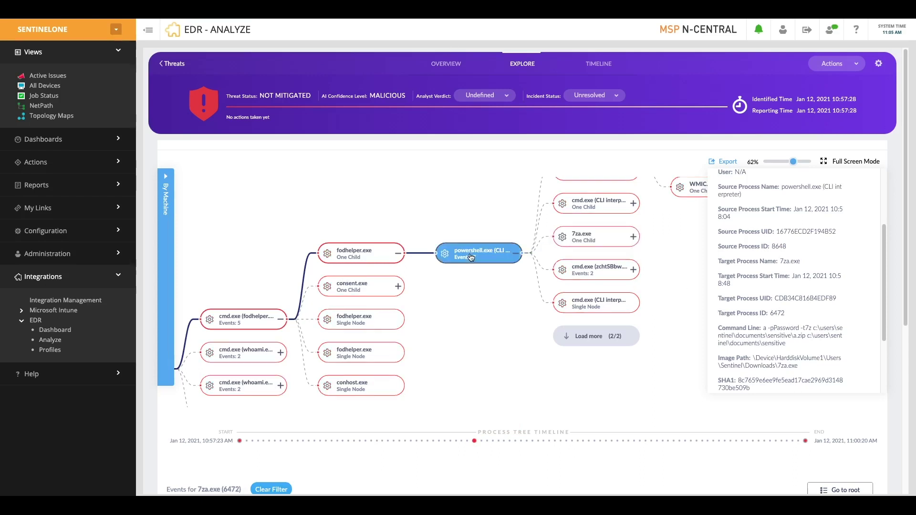
scroll(529, 467, down, 3)
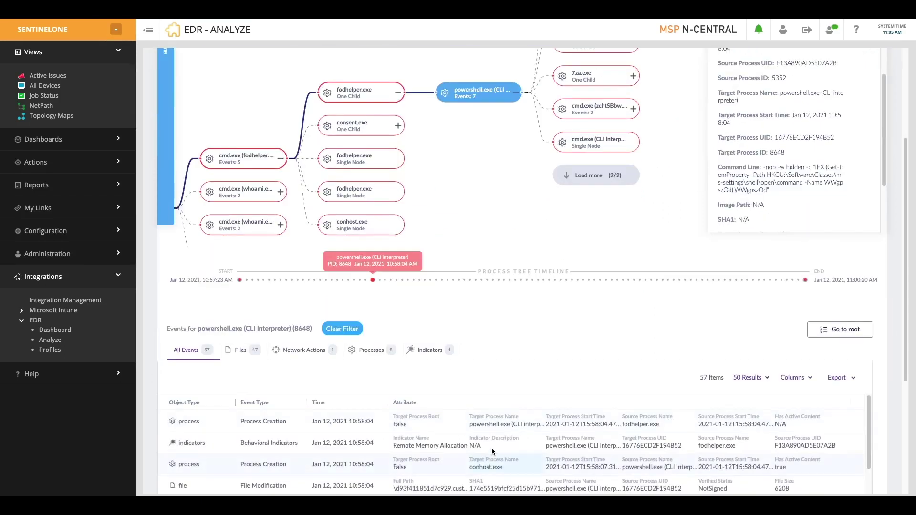
click(293, 355)
scroll(525, 362, down, 1)
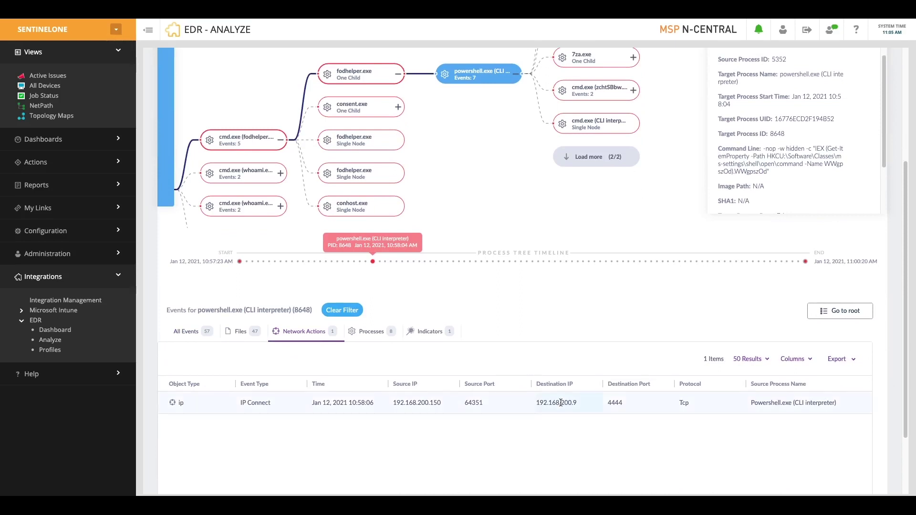
Return to the process tree and examine the command line of the 7za.exe node
scroll(561, 403, up, 3)
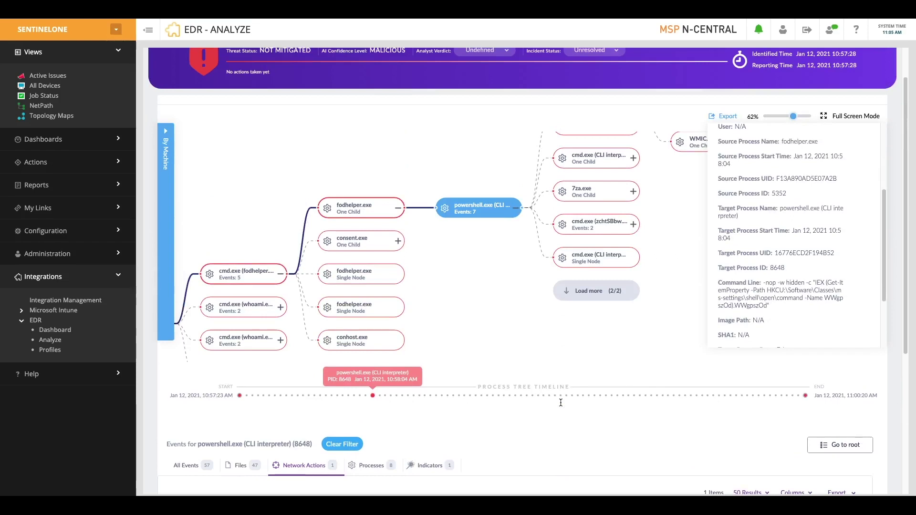
scroll(561, 403, up, 1)
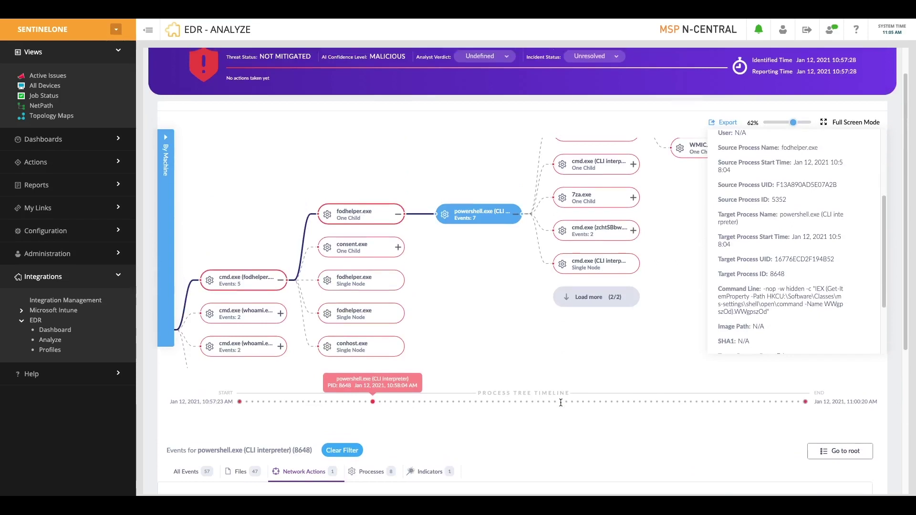
click(599, 197)
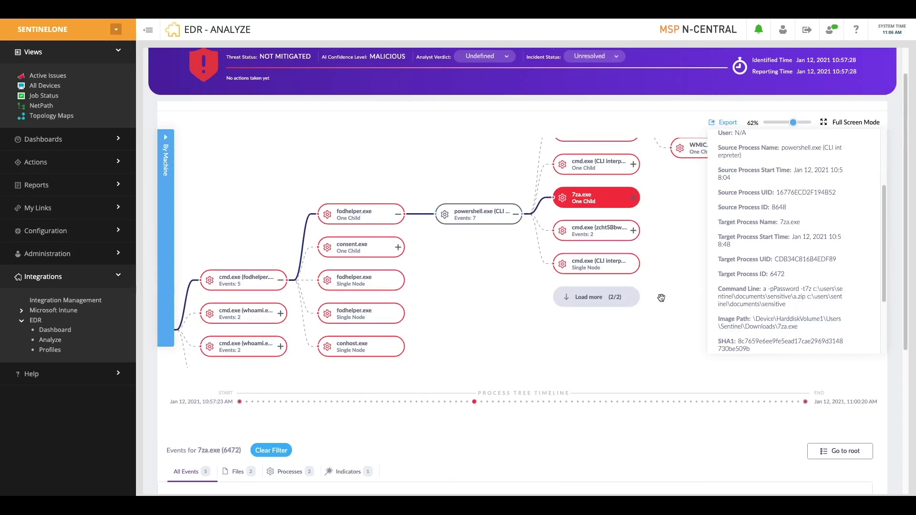
Review the file events recorded for KRAB.exe and examine the process details of its WMIC.exe child node
scroll(662, 298, up, 2)
drag(669, 264, 552, 330)
click(466, 247)
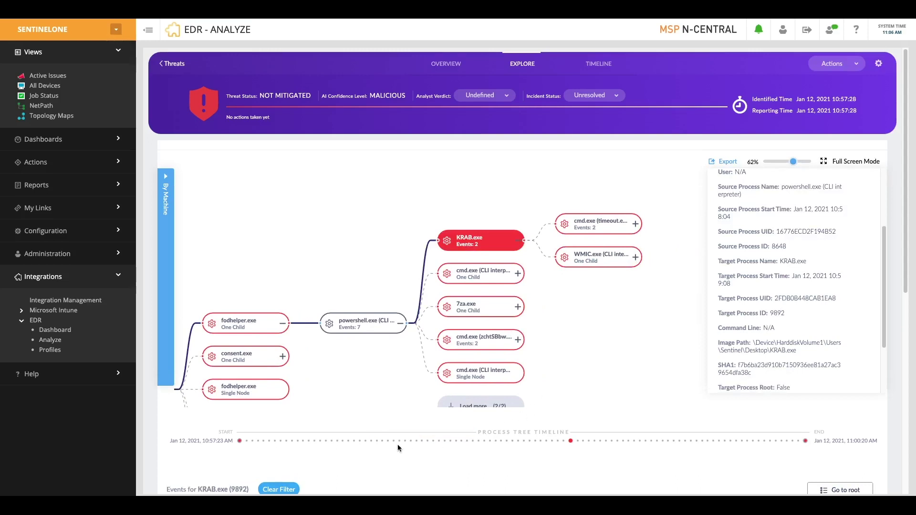
scroll(397, 445, down, 4)
click(250, 327)
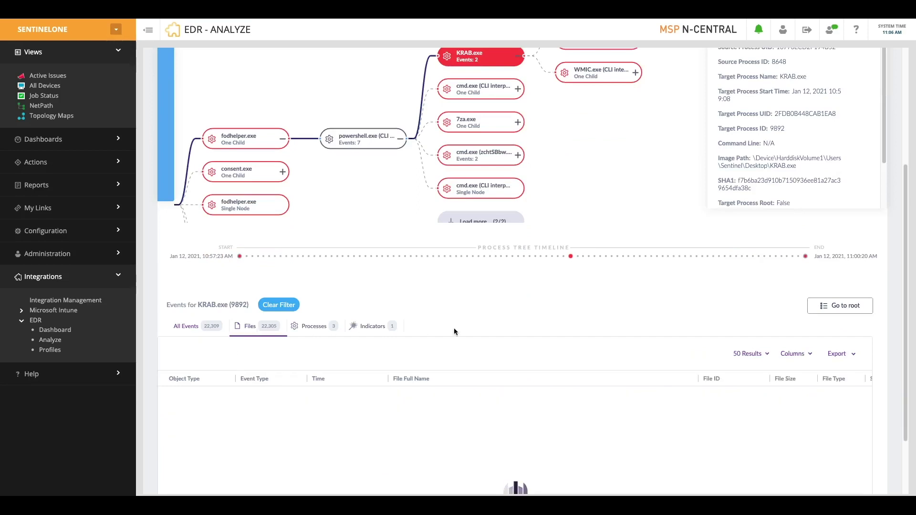
scroll(503, 319, down, 2)
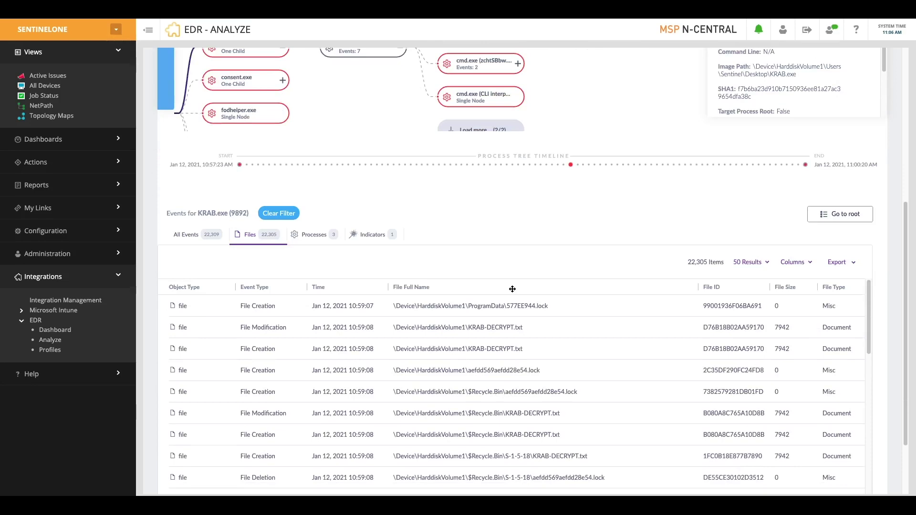
scroll(513, 289, up, 4)
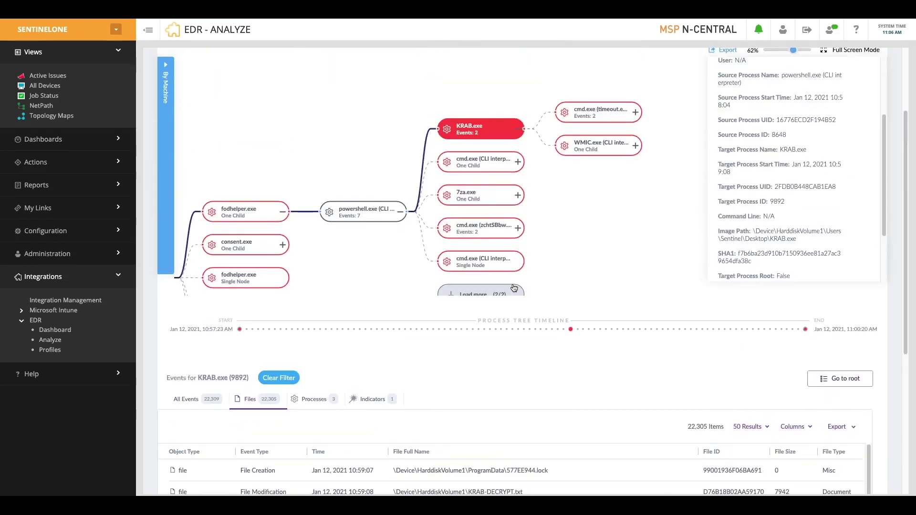
click(592, 151)
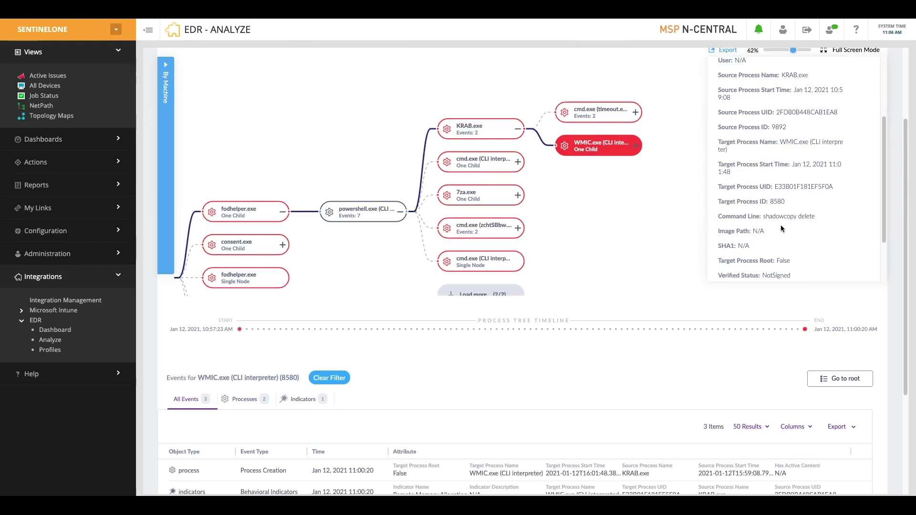
Set the threat's analyst verdict to True Positive
scroll(672, 224, up, 3)
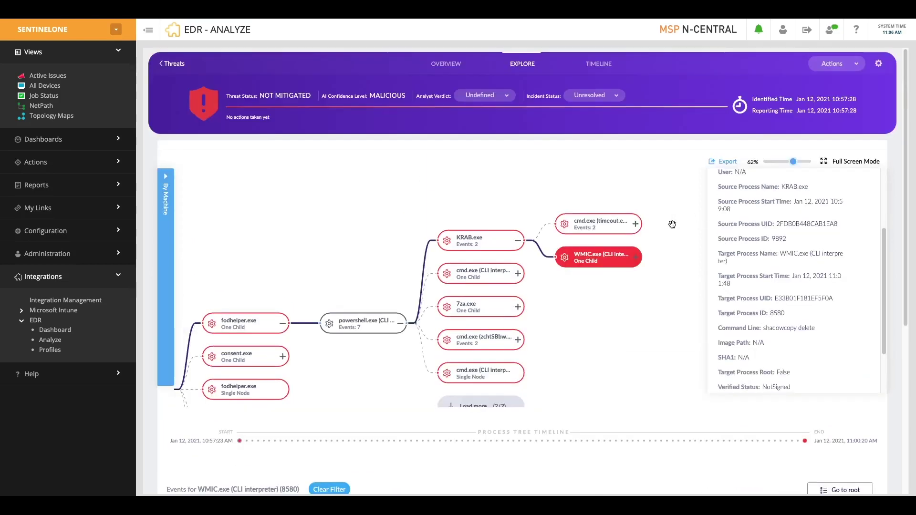
click(481, 95)
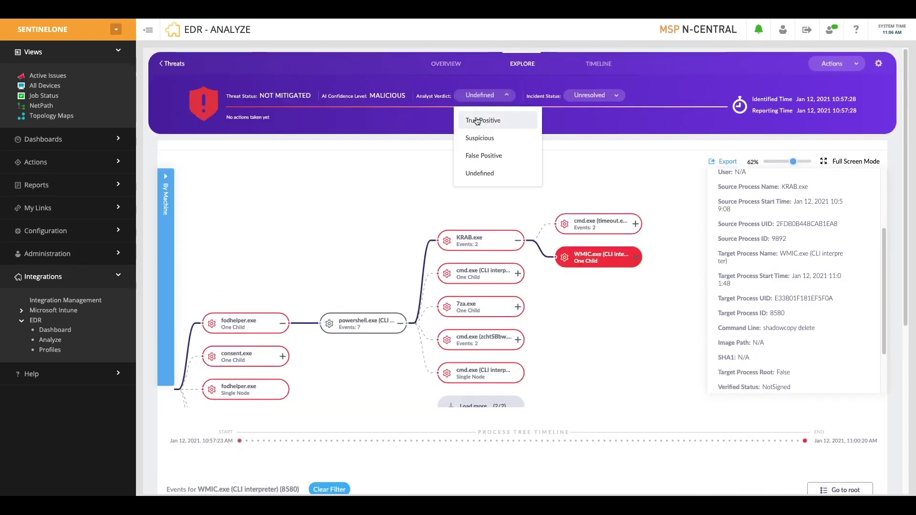
click(477, 121)
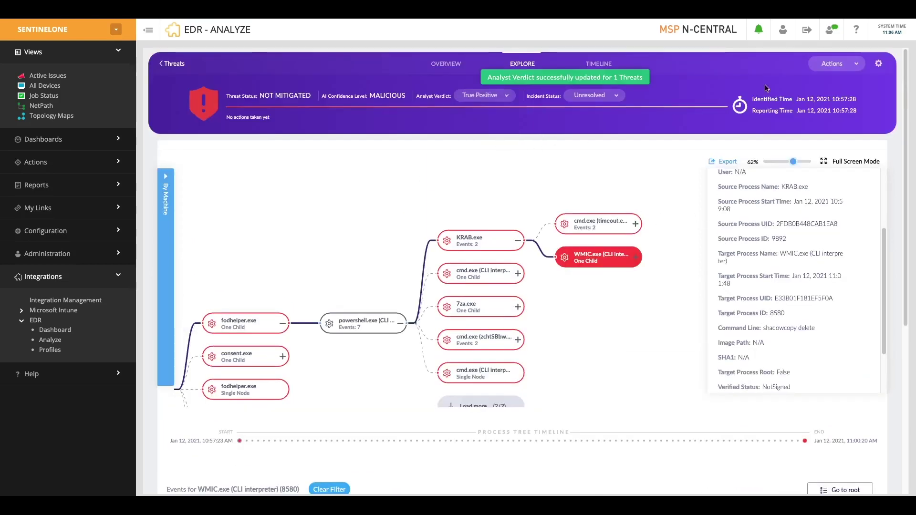
Apply the Rollback mitigation together with Kill, Quarantine and Remediate to all instances of this threat, with the True Positive verdict
click(827, 63)
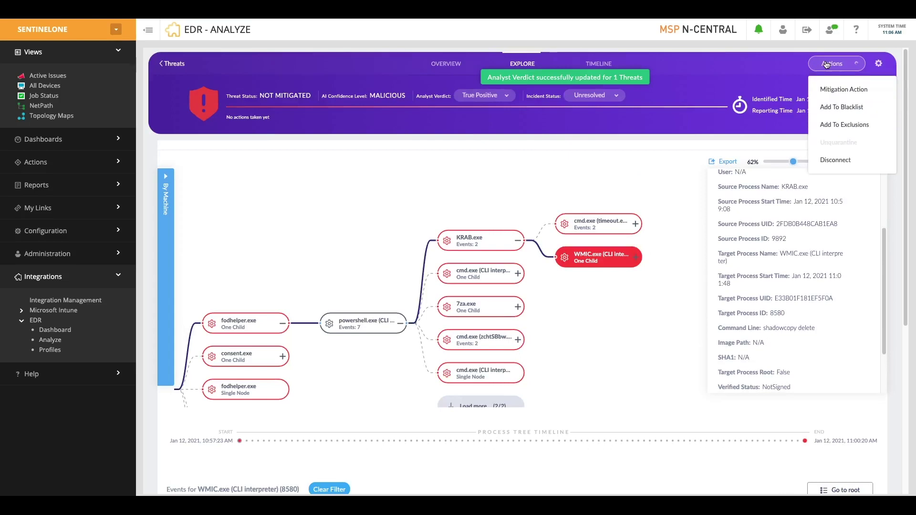
click(830, 90)
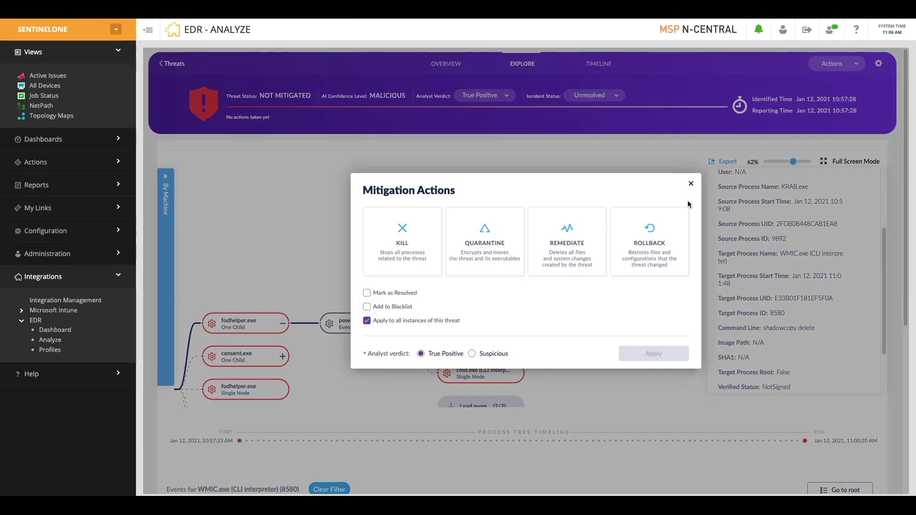
click(678, 228)
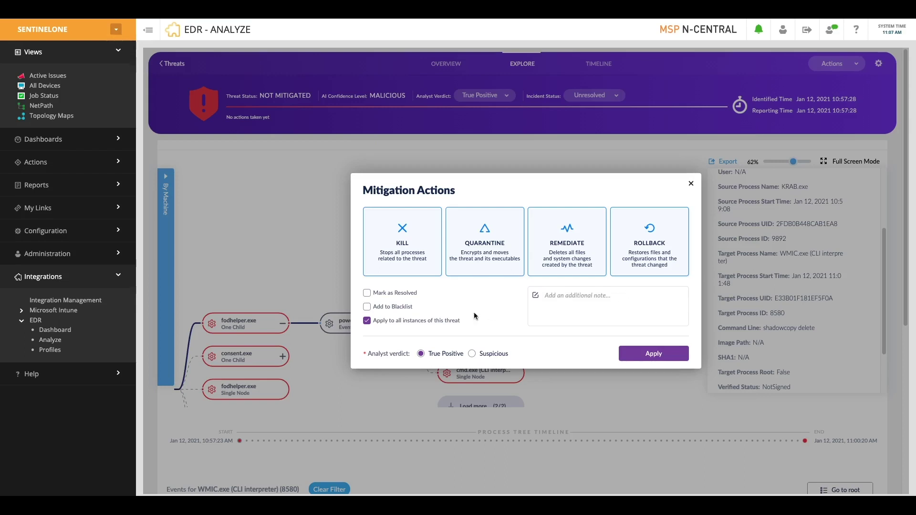
click(654, 354)
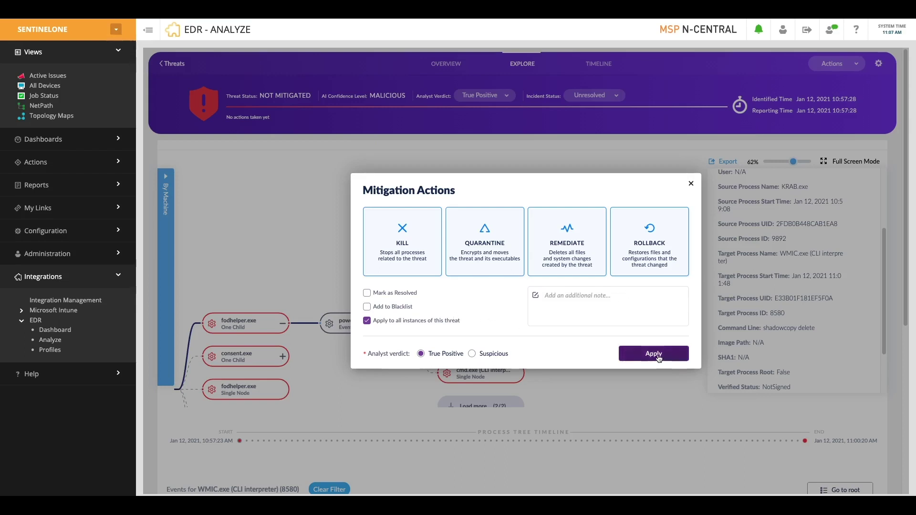